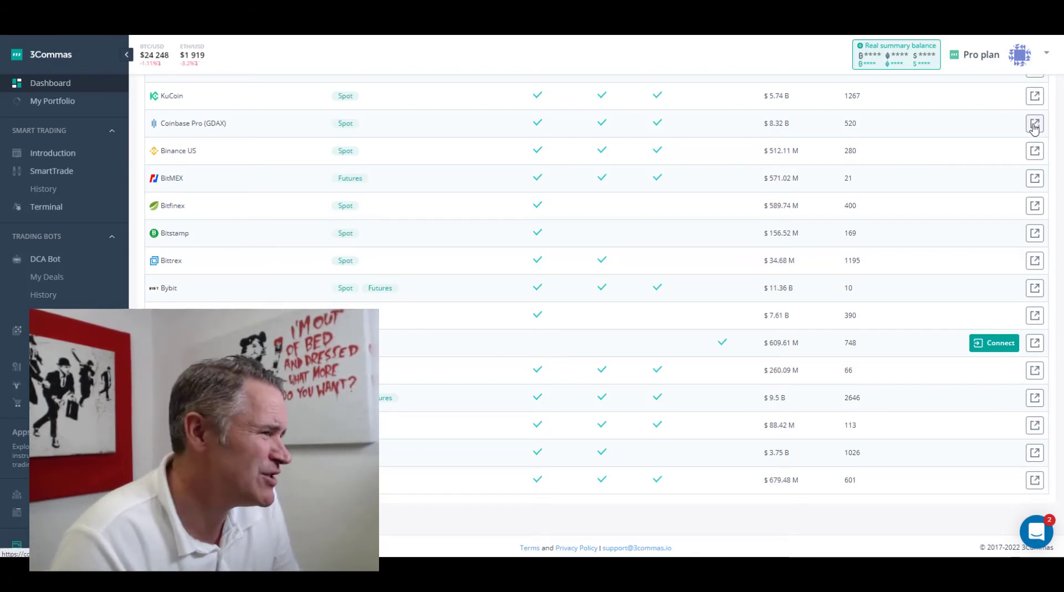
Start a new DCA bot and name it "TEST 3c" in its main settings
left_click(49, 260)
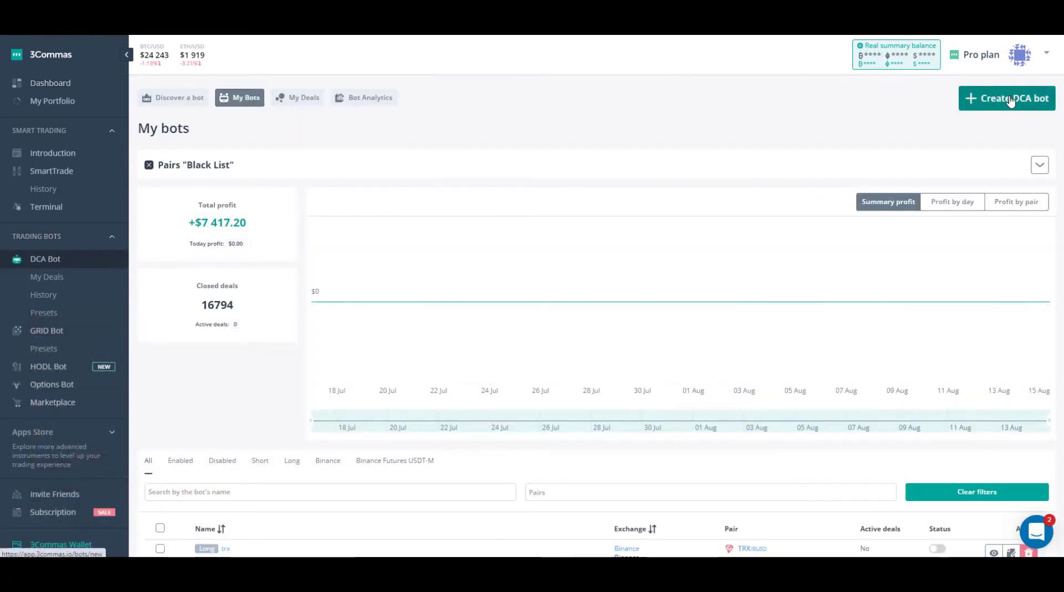
left_click(1011, 100)
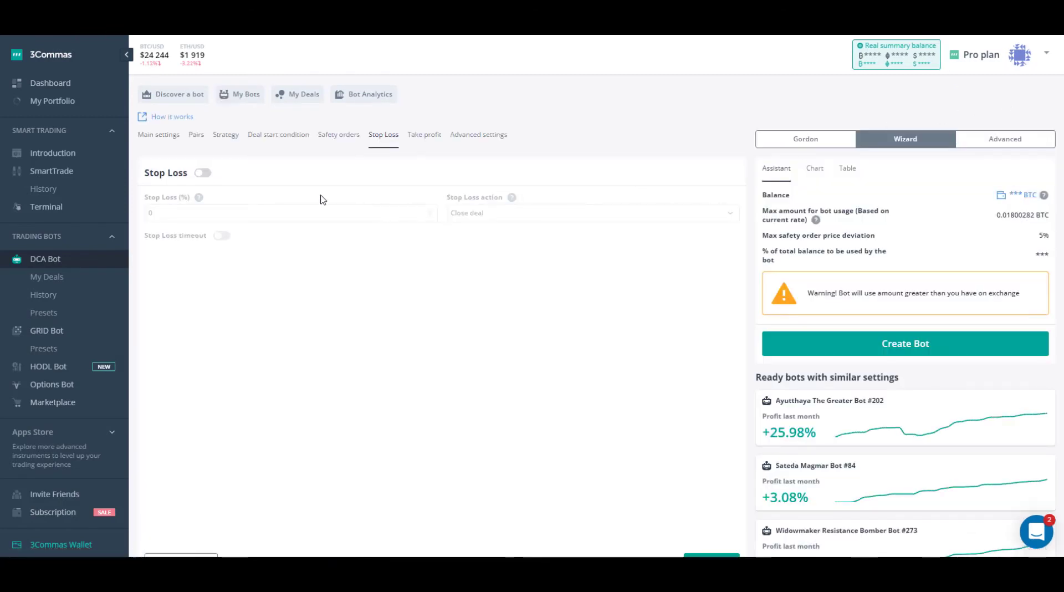
left_click(158, 134)
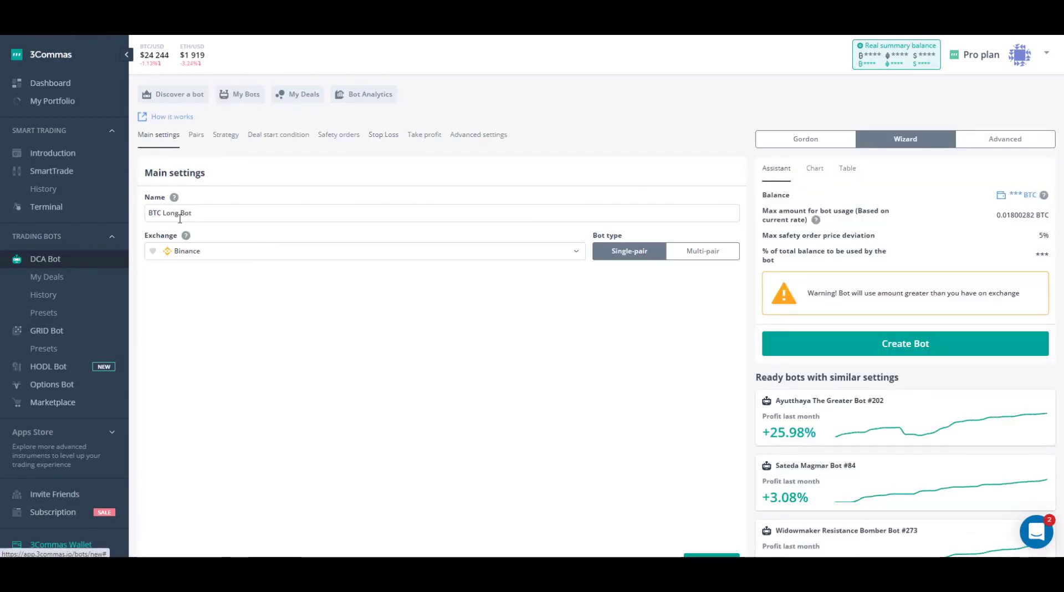
left_click_drag(200, 217, 146, 217)
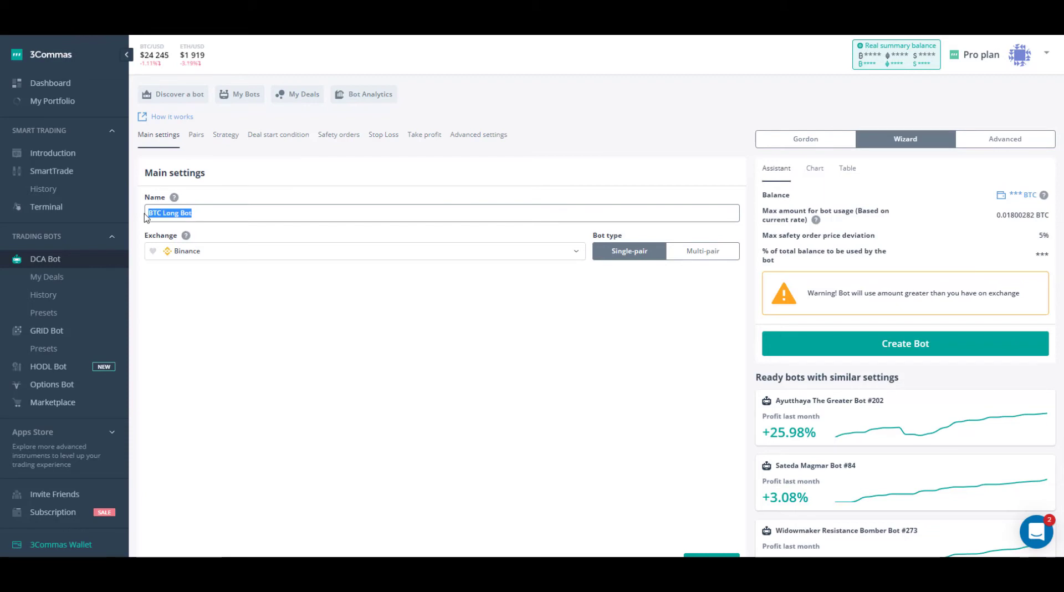
type("TEST ")
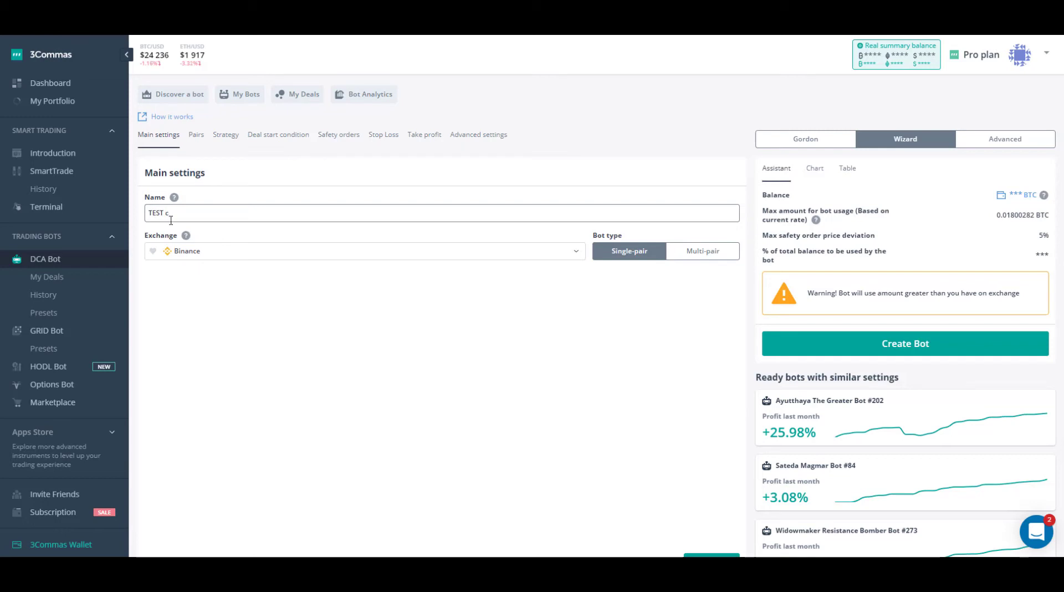
type("3c")
Choose Binance as the exchange, set the bot type to Multi-pair and continue to the pair selection
left_click(358, 254)
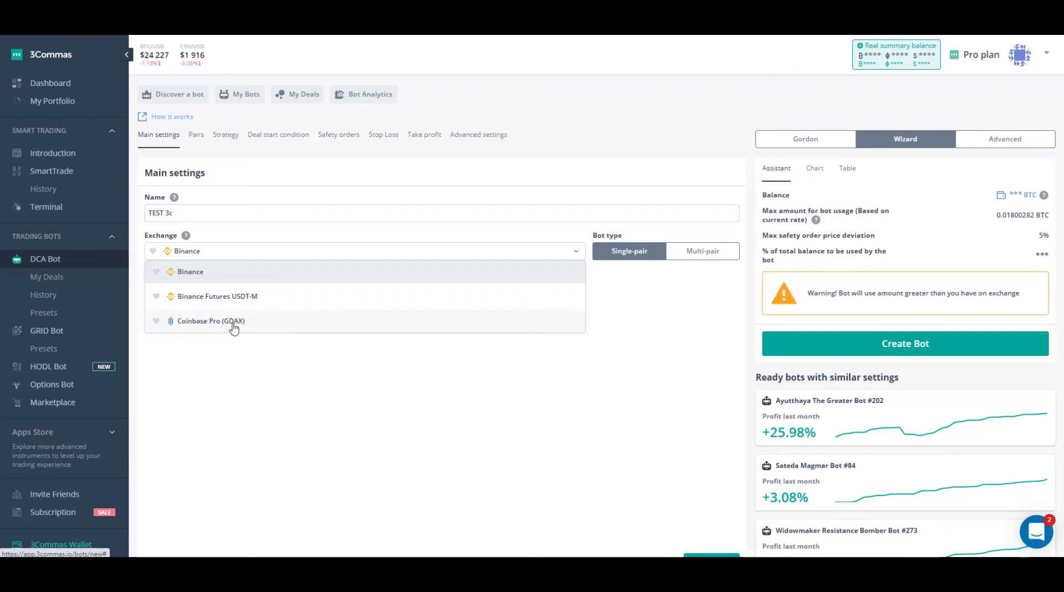
left_click(203, 277)
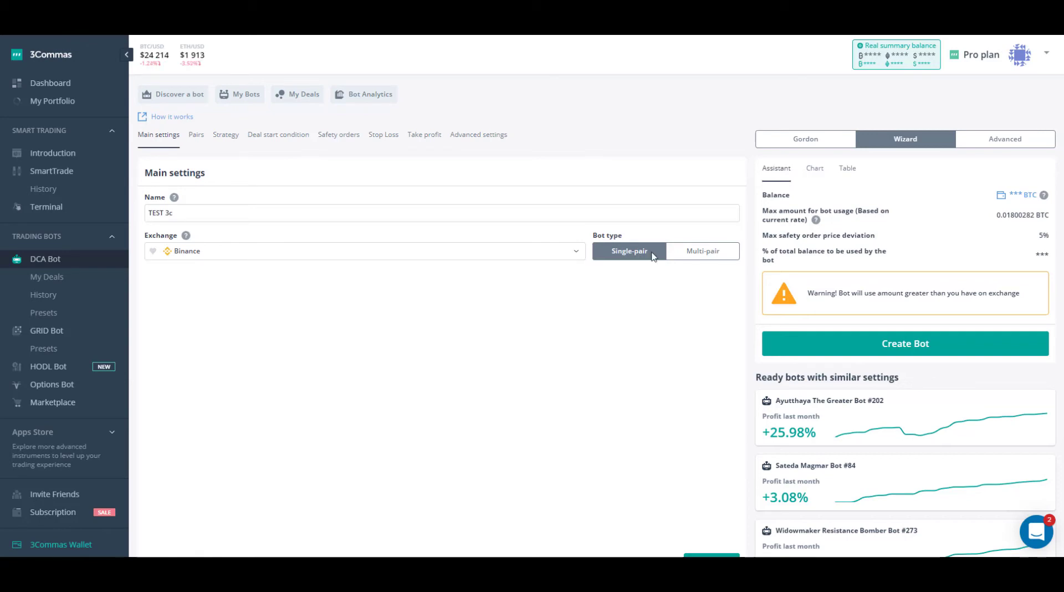
left_click(704, 253)
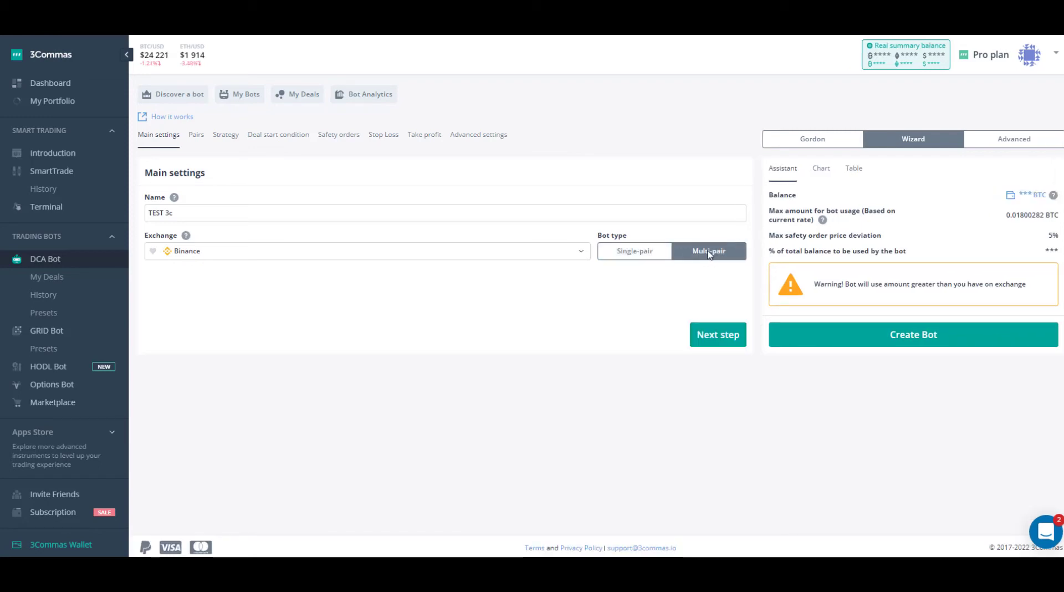
left_click(710, 335)
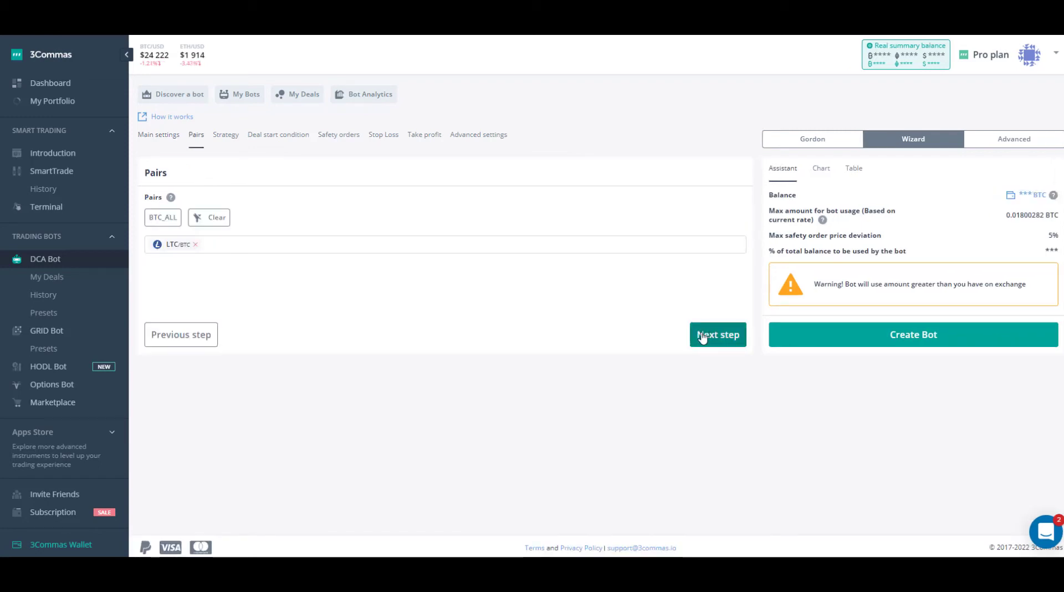
Add all BTC pairs to the bot's pair list and look through the selection
left_click(227, 247)
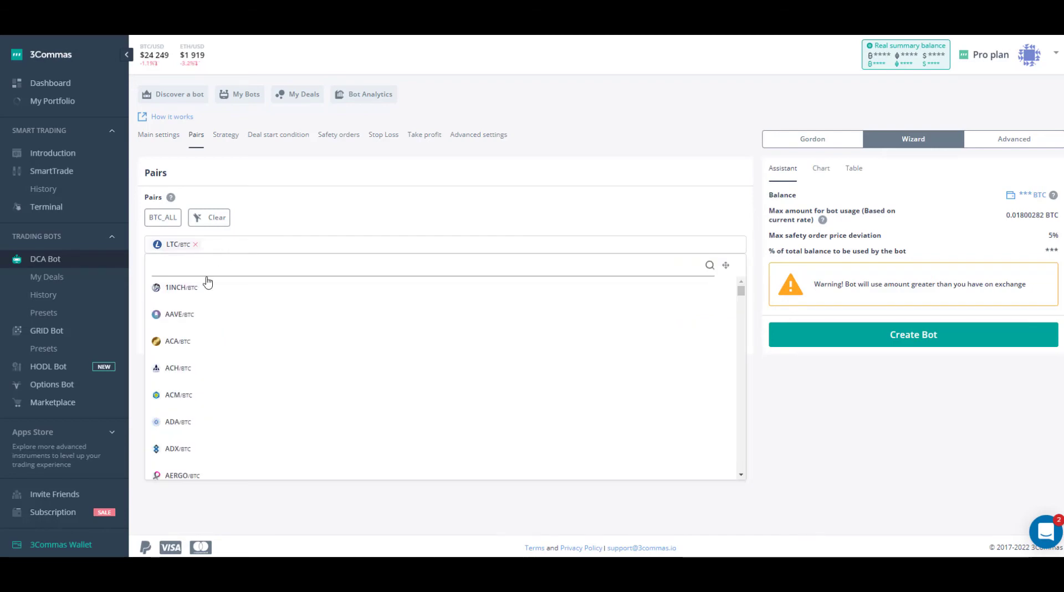
left_click(173, 217)
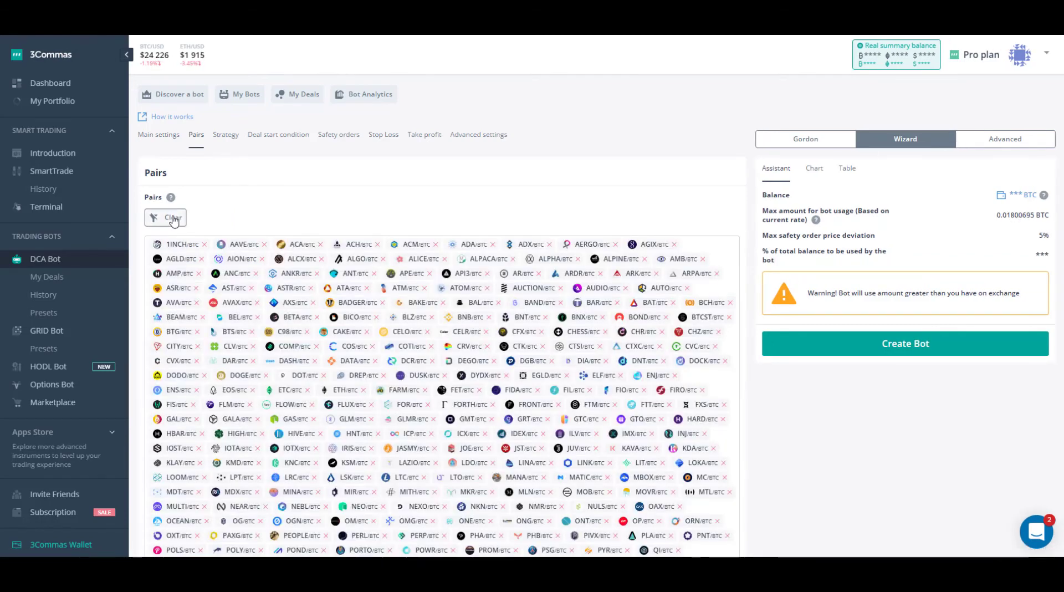
scroll(520, 311, "down", 3)
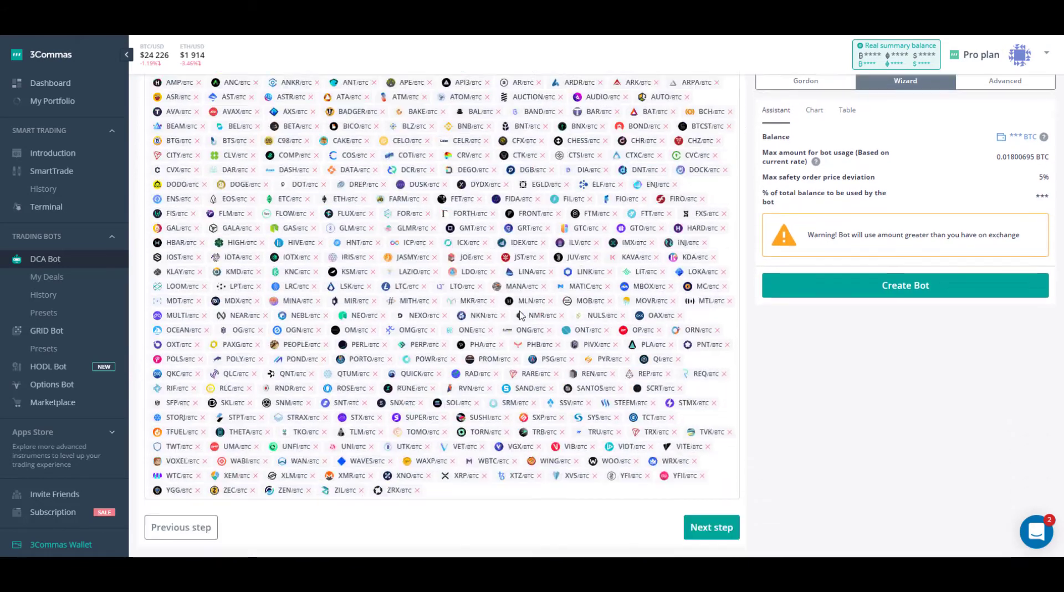
scroll(520, 315, "up", 4)
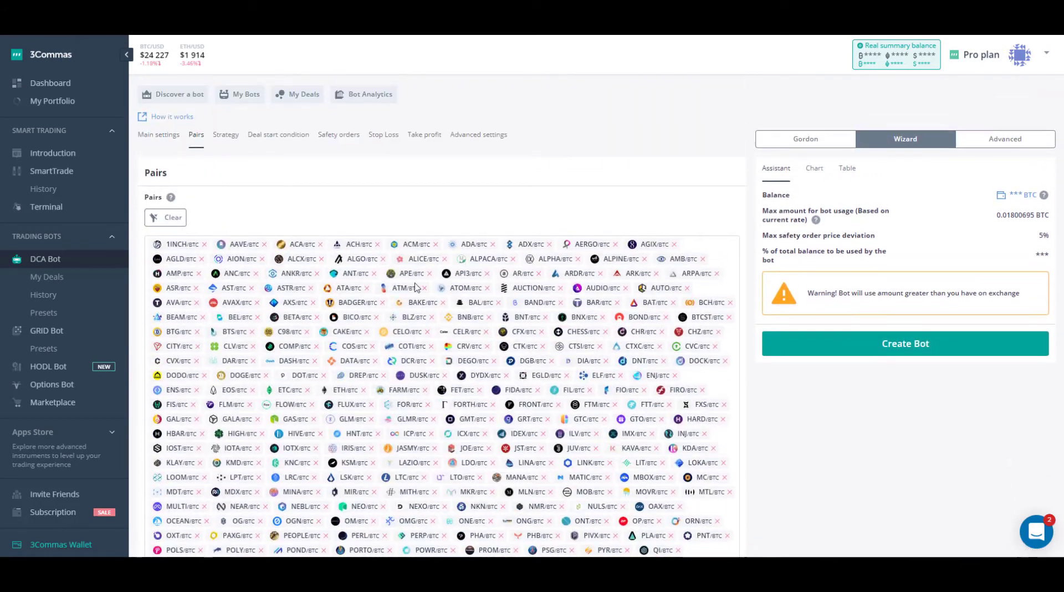
Clear the selected pairs, add ETH/USDT, BTC/USDT and ALGO/USDT instead, and continue to the strategy settings
left_click(173, 218)
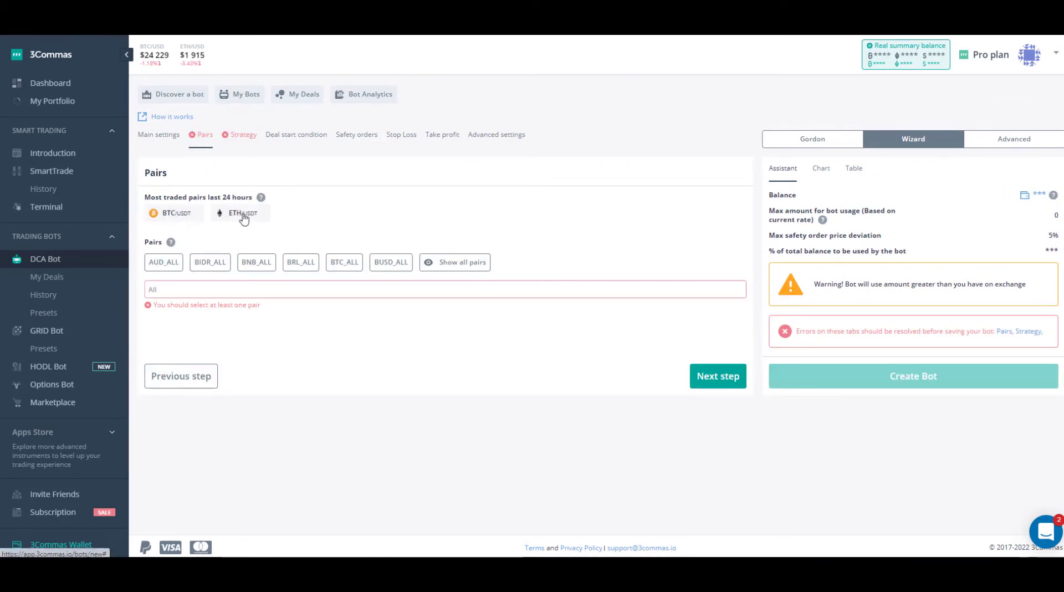
left_click(242, 215)
left_click(186, 214)
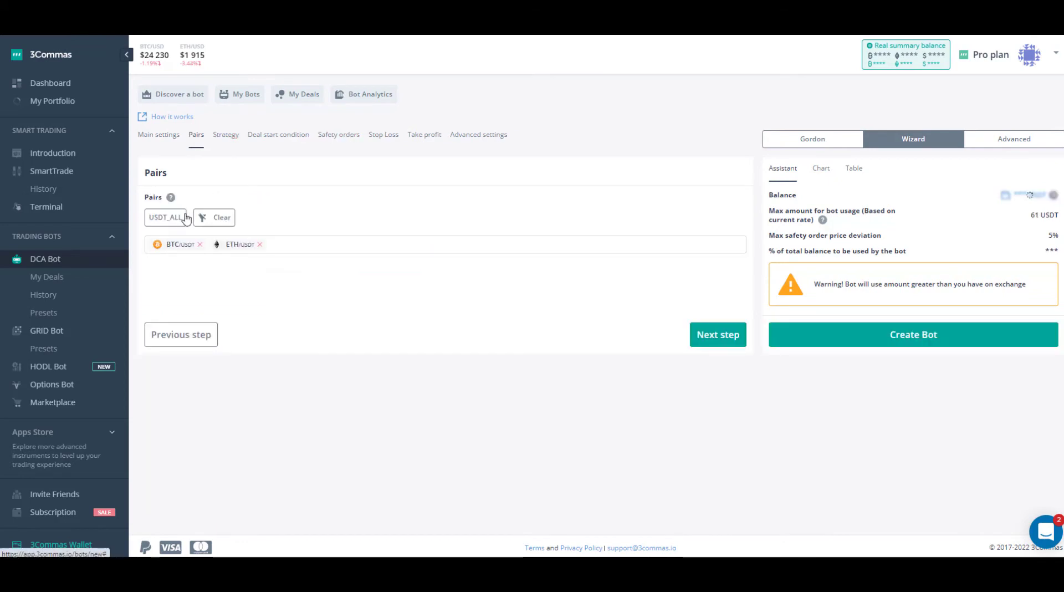
left_click(273, 247)
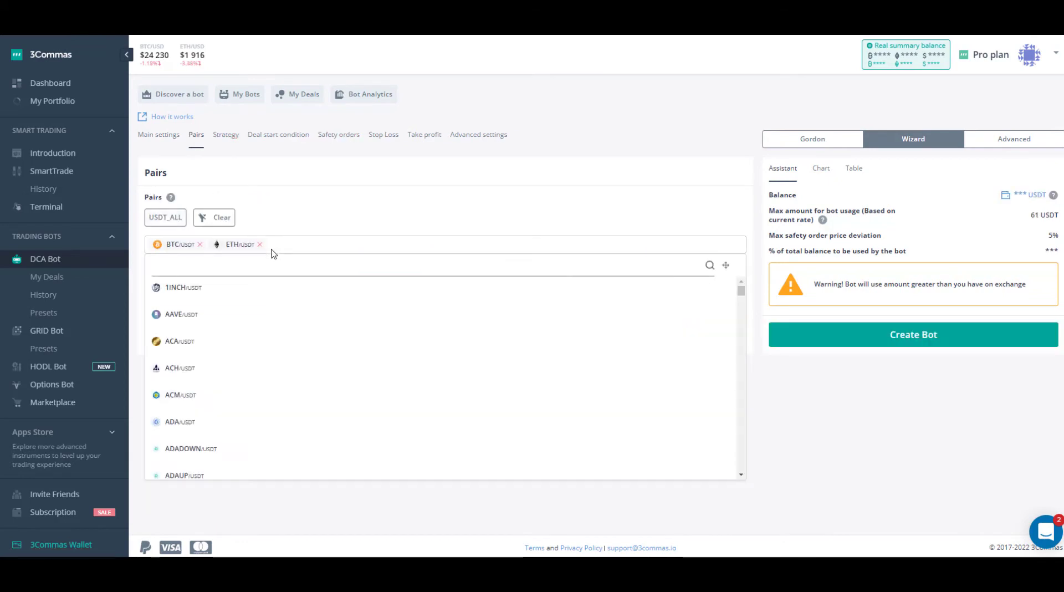
scroll(204, 344, "down", 3)
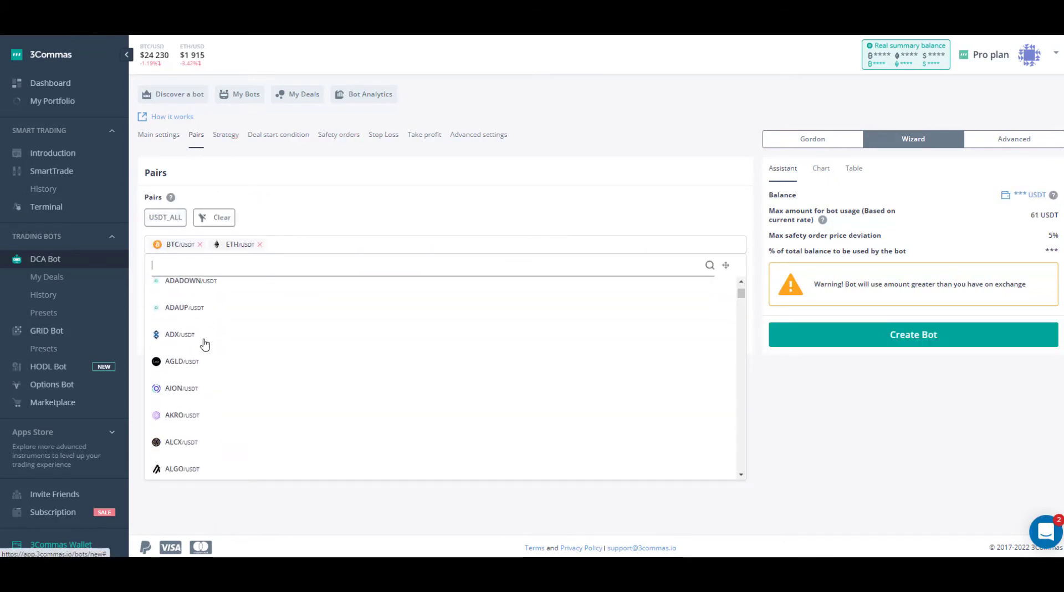
scroll(204, 344, "down", 3)
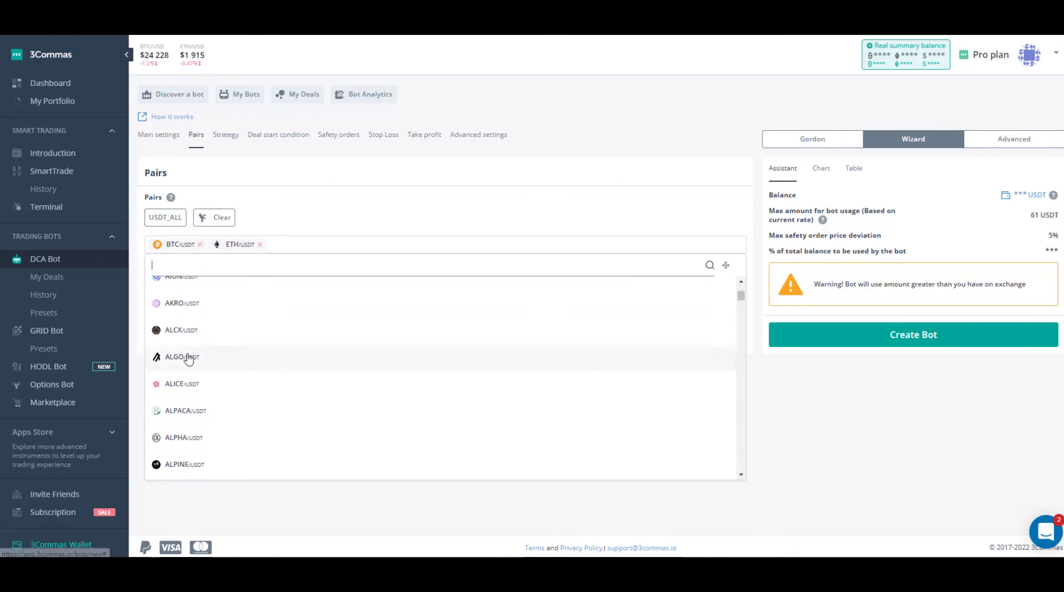
left_click(188, 358)
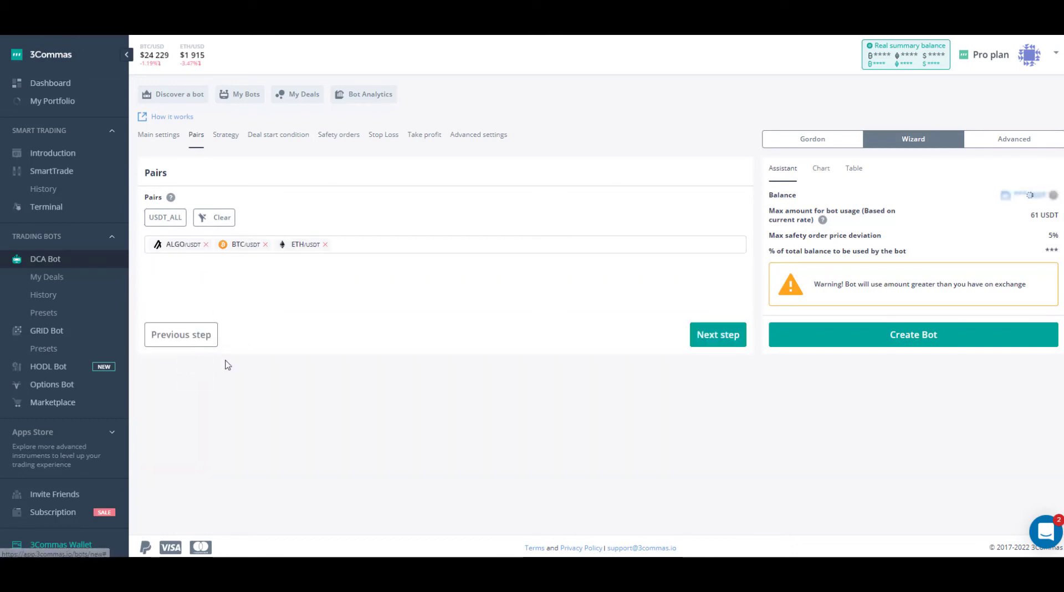
left_click(721, 341)
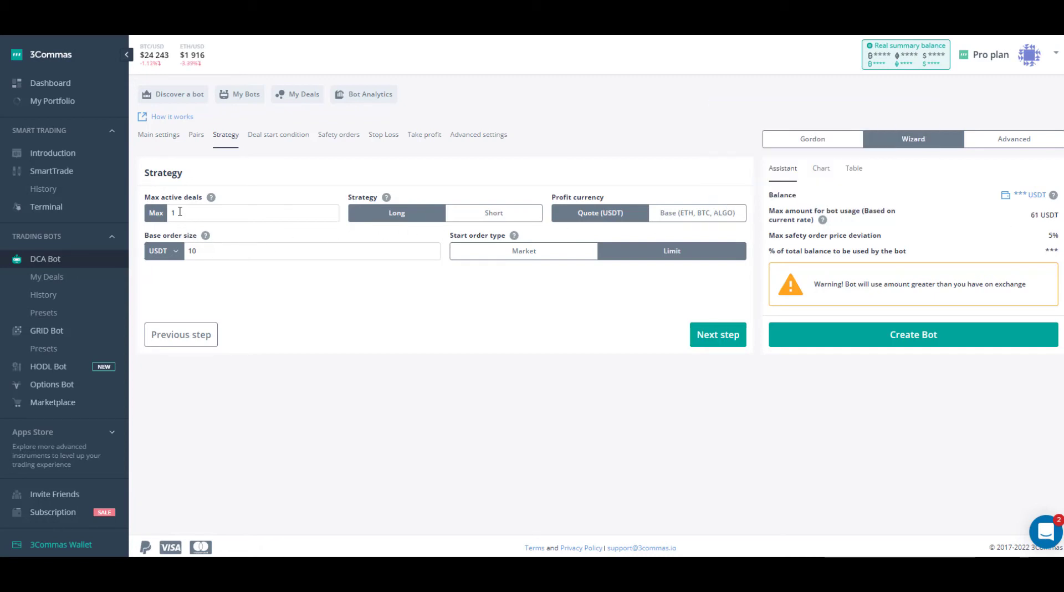
Set the maximum number of active deals to 3 and continue to the deal start condition
left_click_drag(180, 212, 169, 212)
type("3")
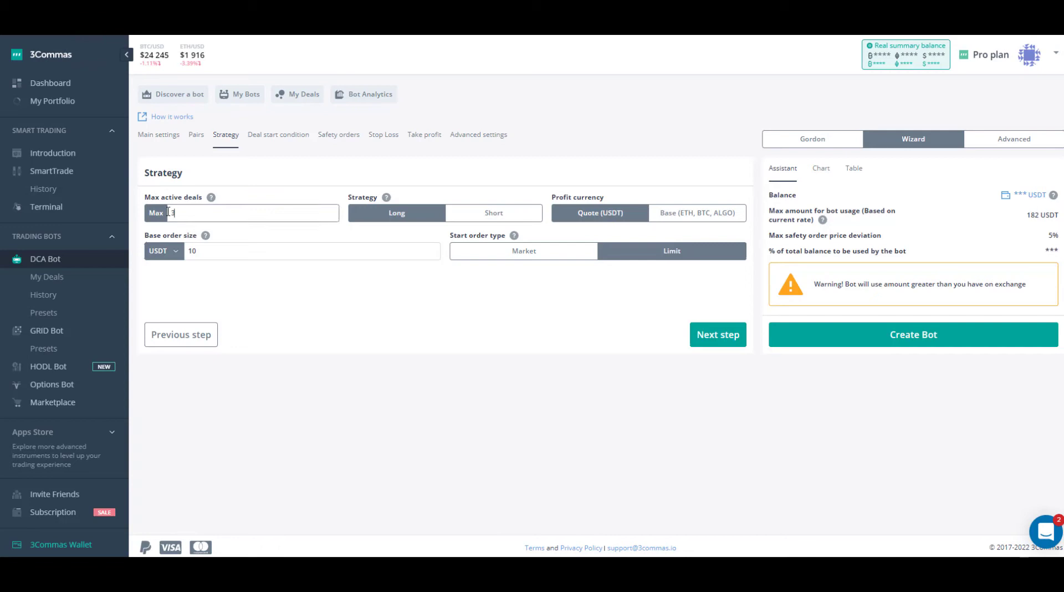
left_click(253, 239)
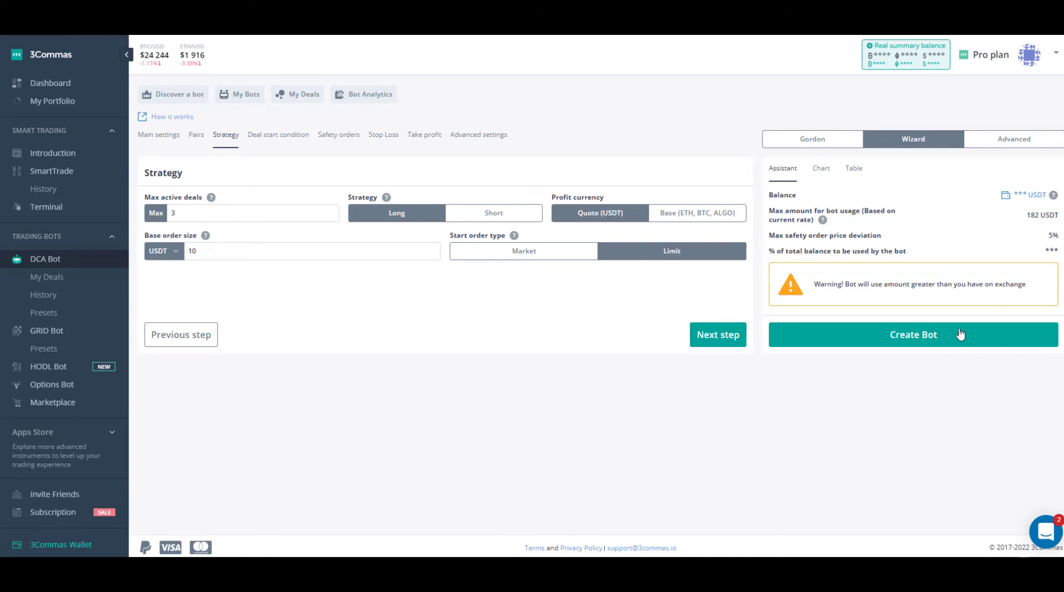
left_click(711, 339)
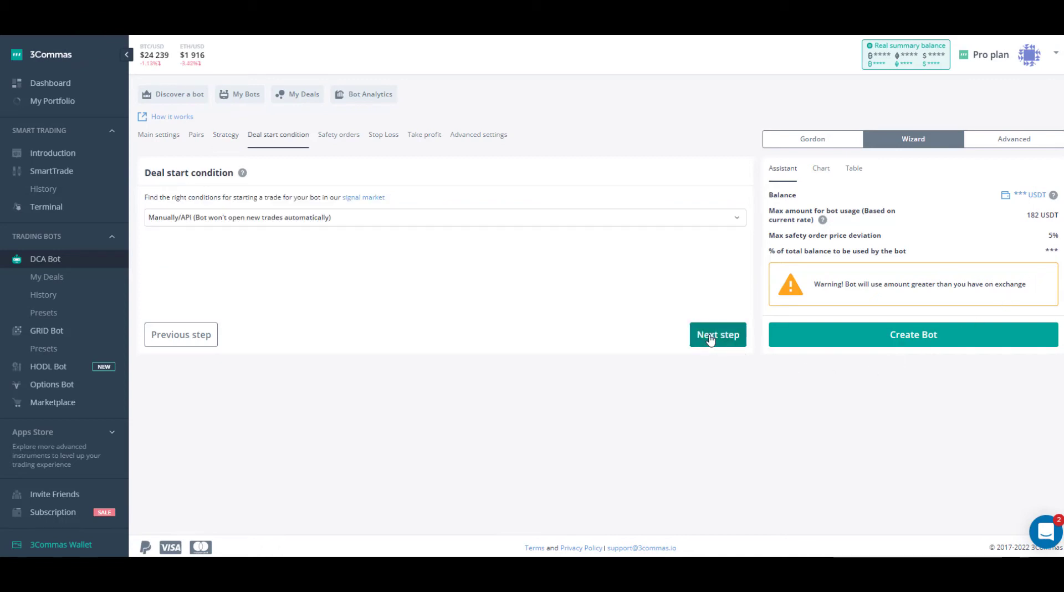
Set the deal start condition to Trading View with a 15 minutes timeframe and the Buy signal
left_click(514, 221)
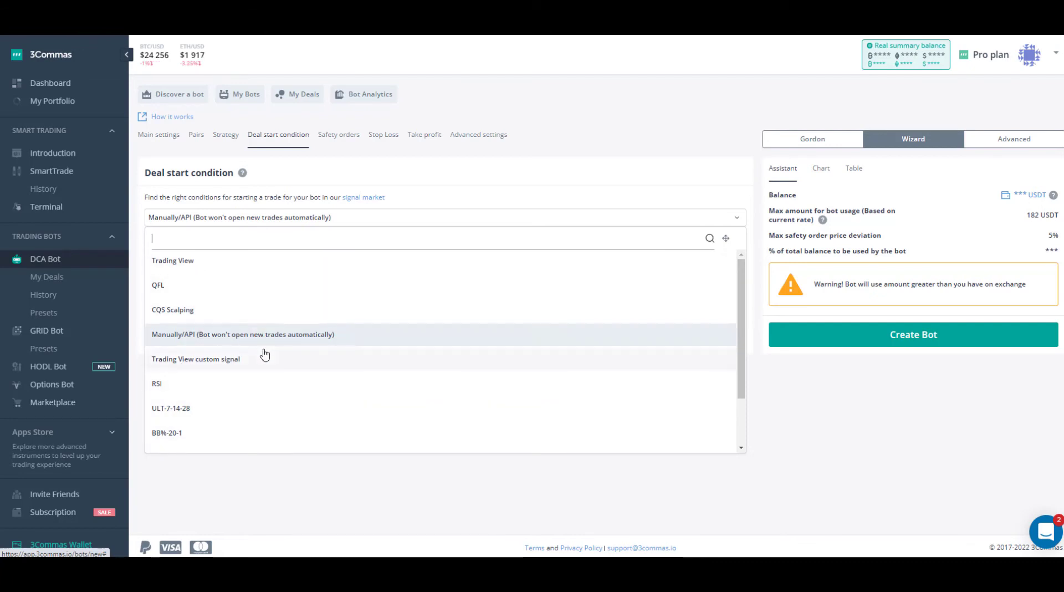
left_click(188, 260)
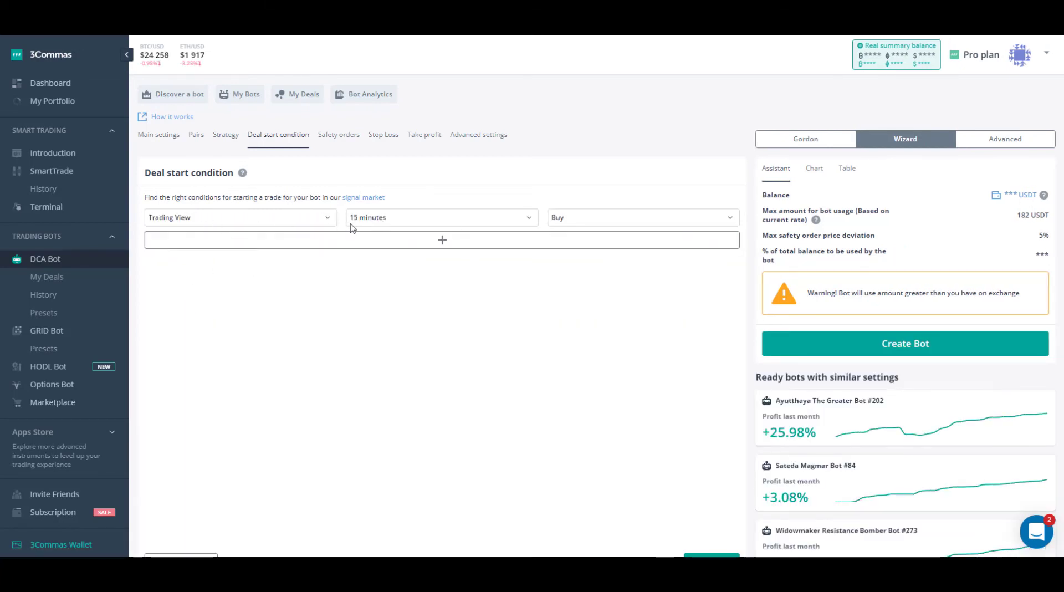
left_click(502, 218)
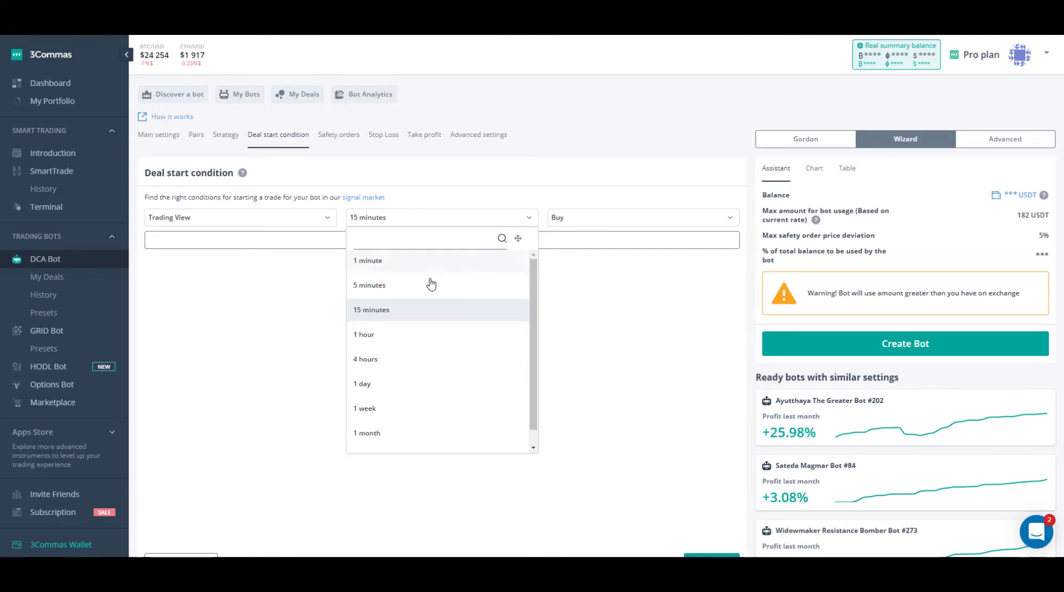
left_click(395, 310)
left_click(597, 223)
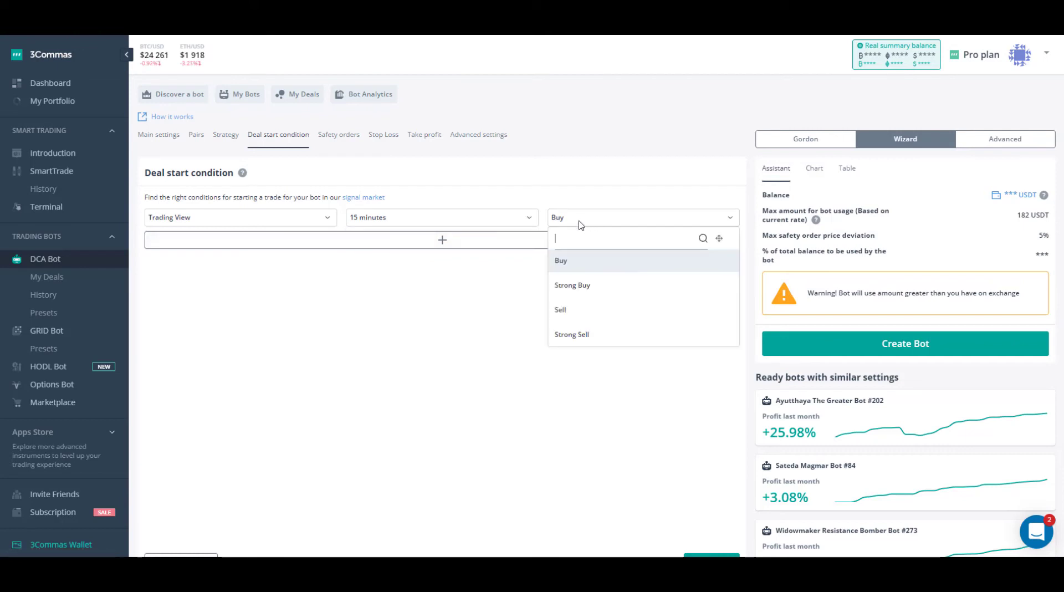
left_click(580, 264)
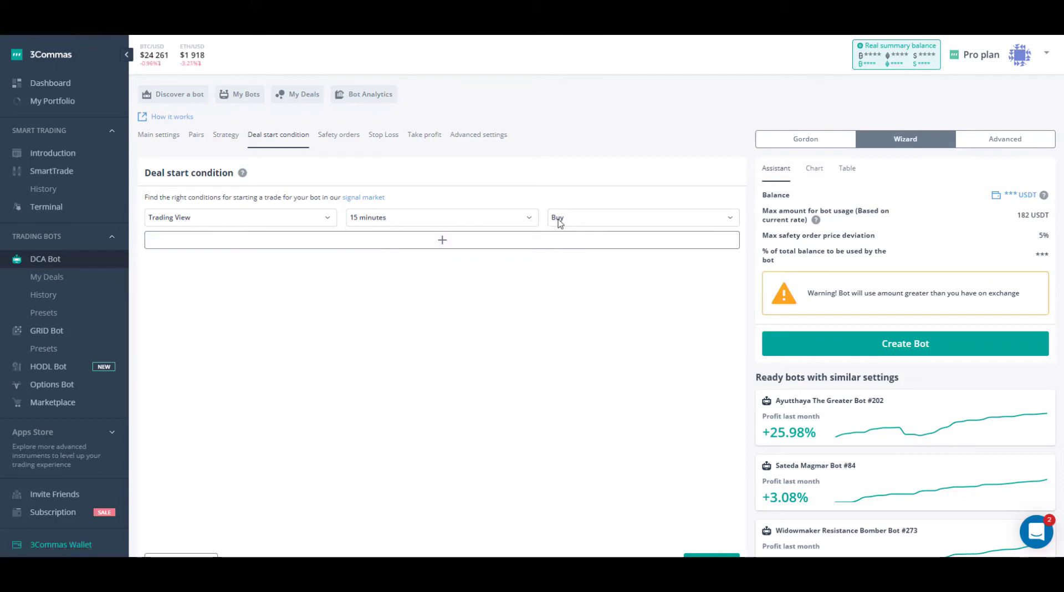
Add a second deal start condition based on RSI and set its timeframe to 15 minutes
left_click(443, 241)
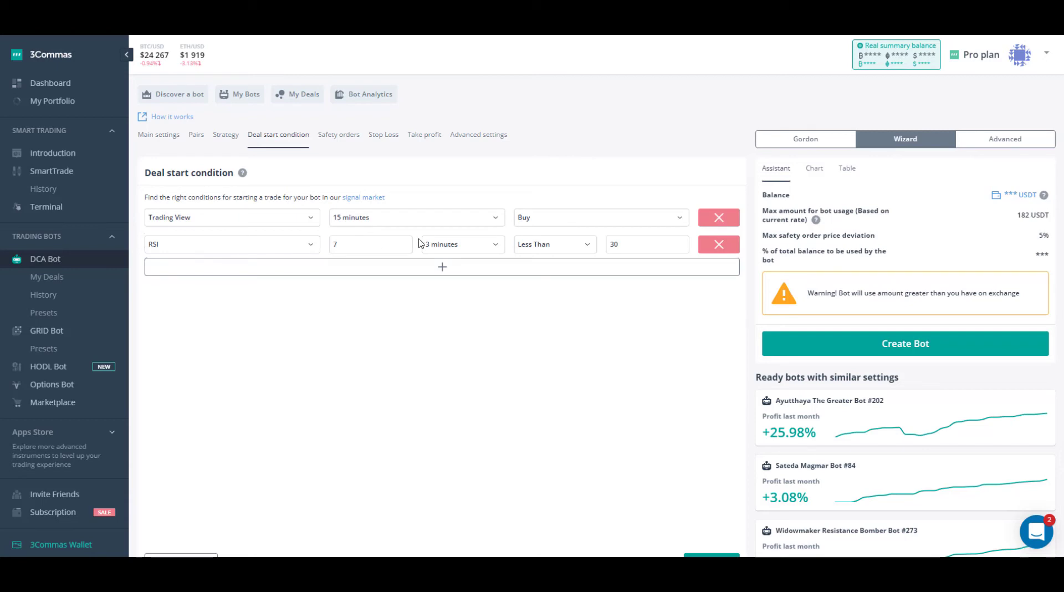
left_click(498, 247)
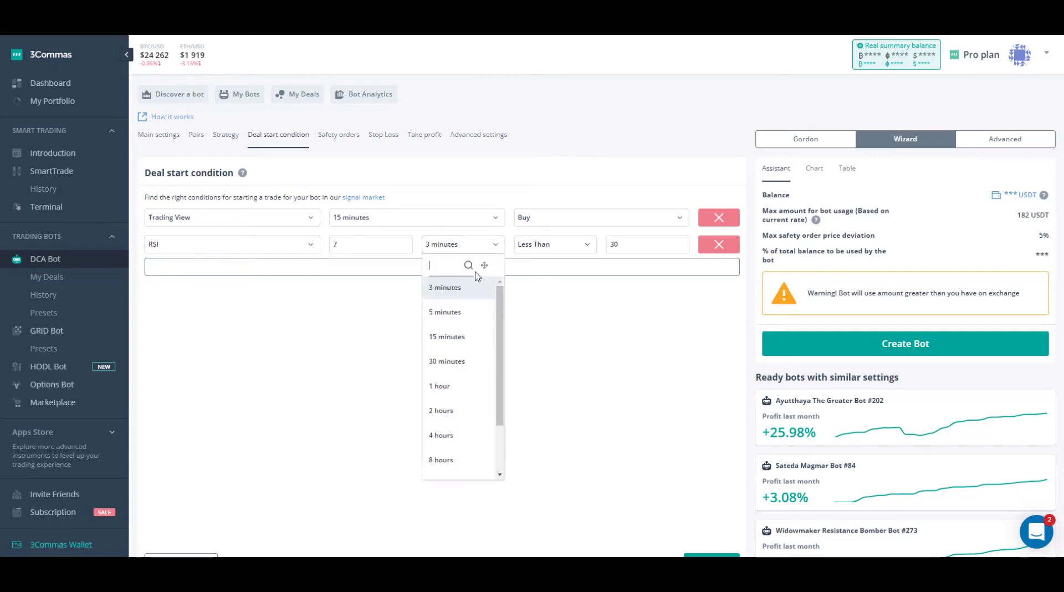
left_click(459, 335)
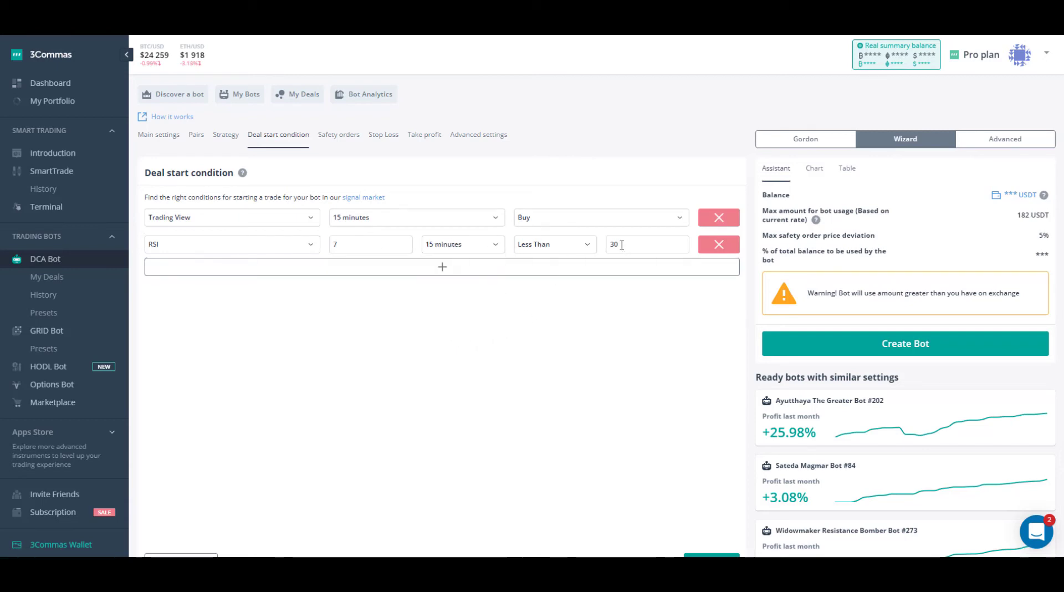
Continue to the safety orders settings and set the max safety orders count to 0
scroll(623, 249, "down", 2)
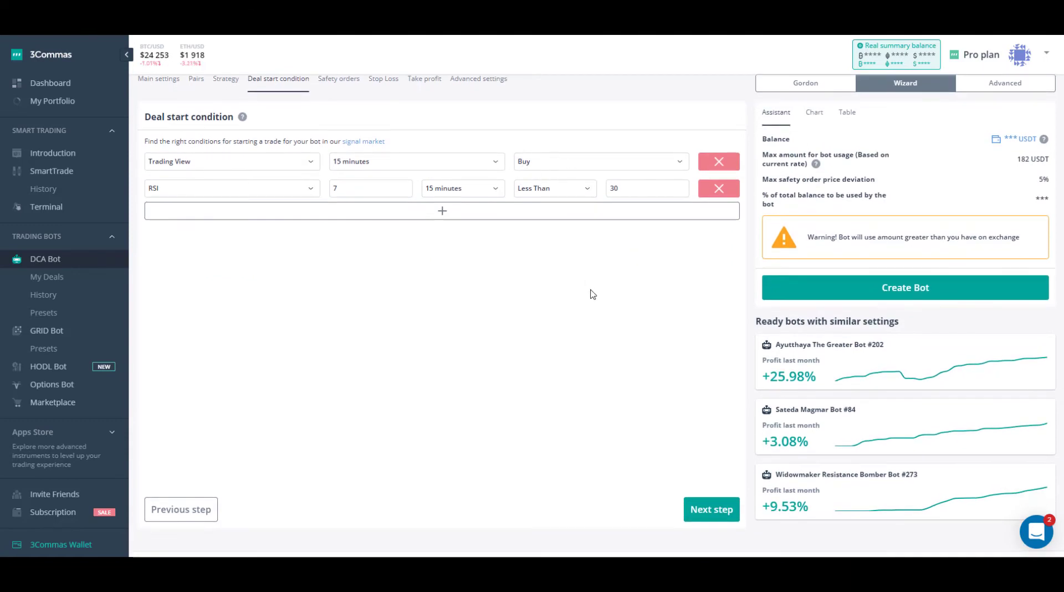
scroll(604, 315, "down", 1)
left_click(690, 491)
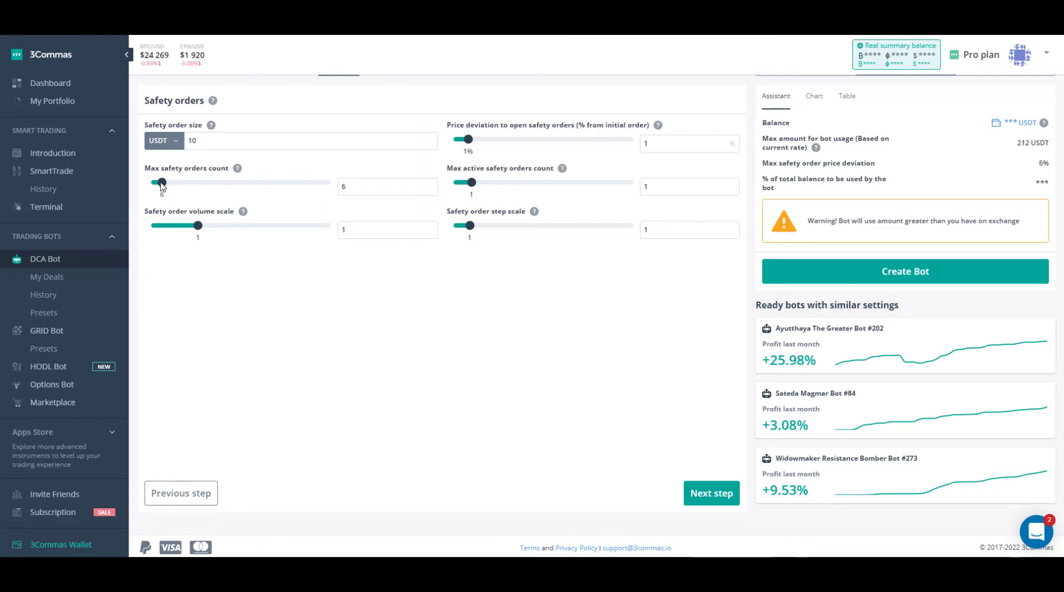
left_click_drag(160, 183, 150, 183)
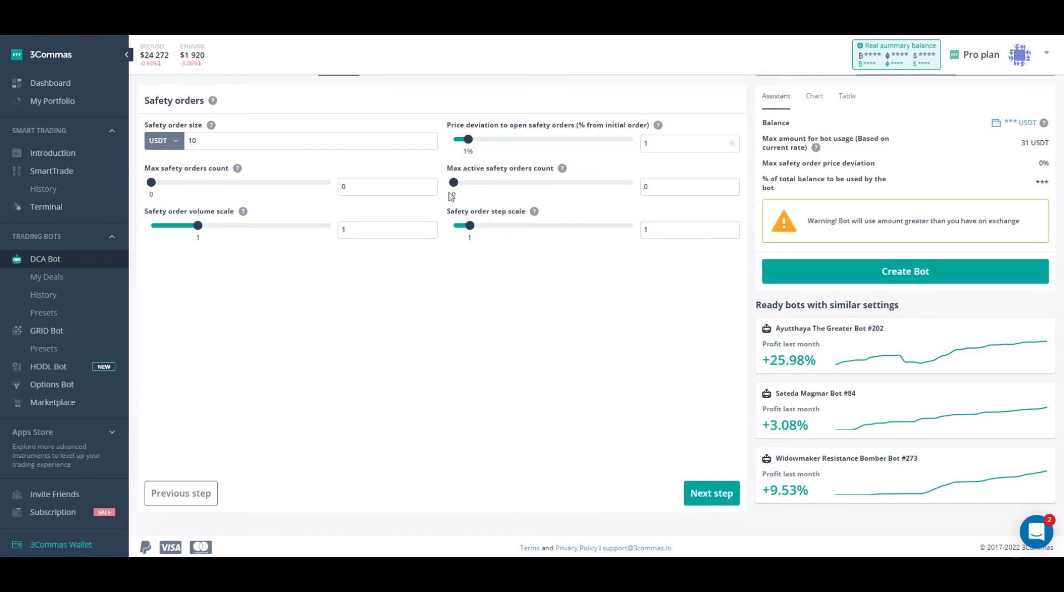
scroll(410, 230, "up", 1)
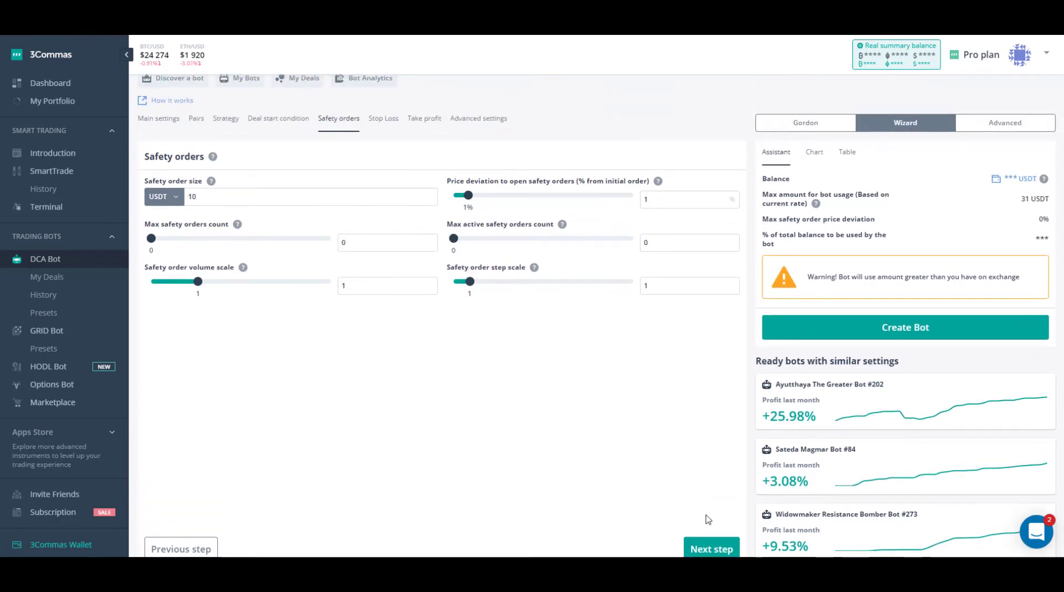
Enable the stop loss at 20% and set its action to Close deal
left_click(705, 546)
left_click(203, 157)
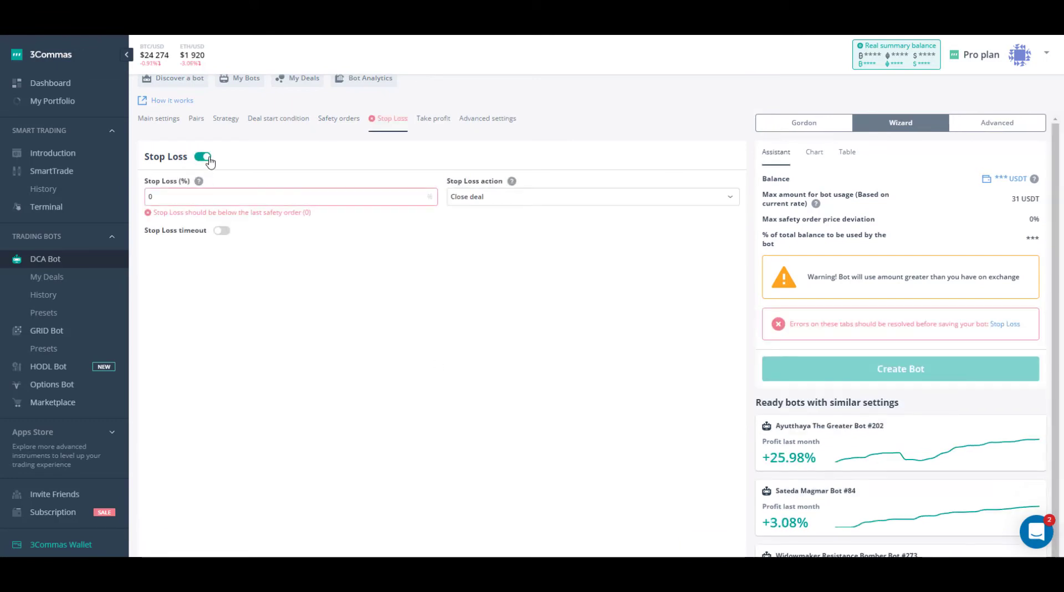
left_click_drag(158, 197, 142, 202)
type("20")
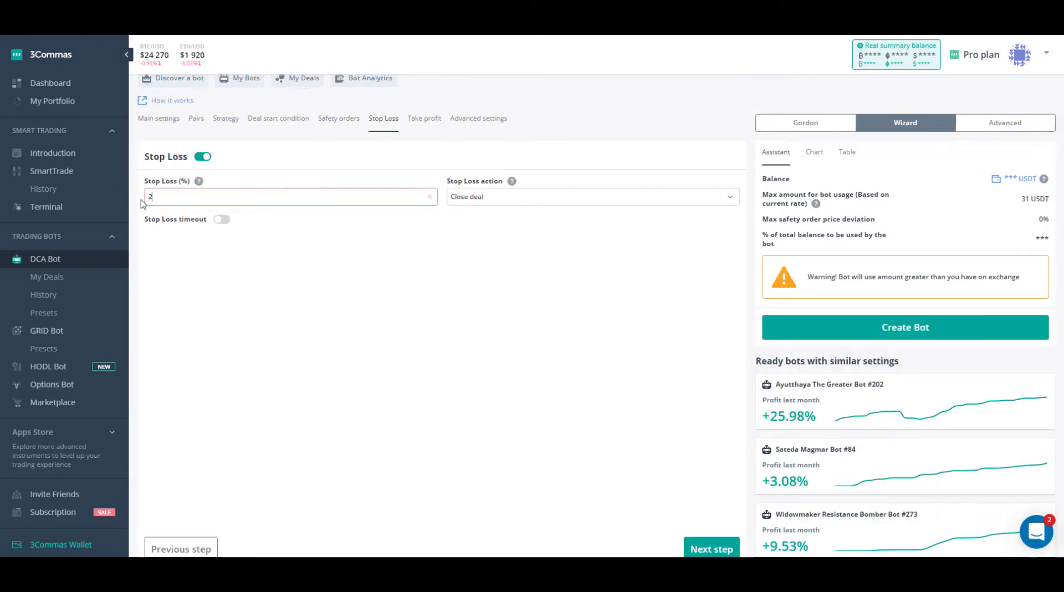
left_click(317, 233)
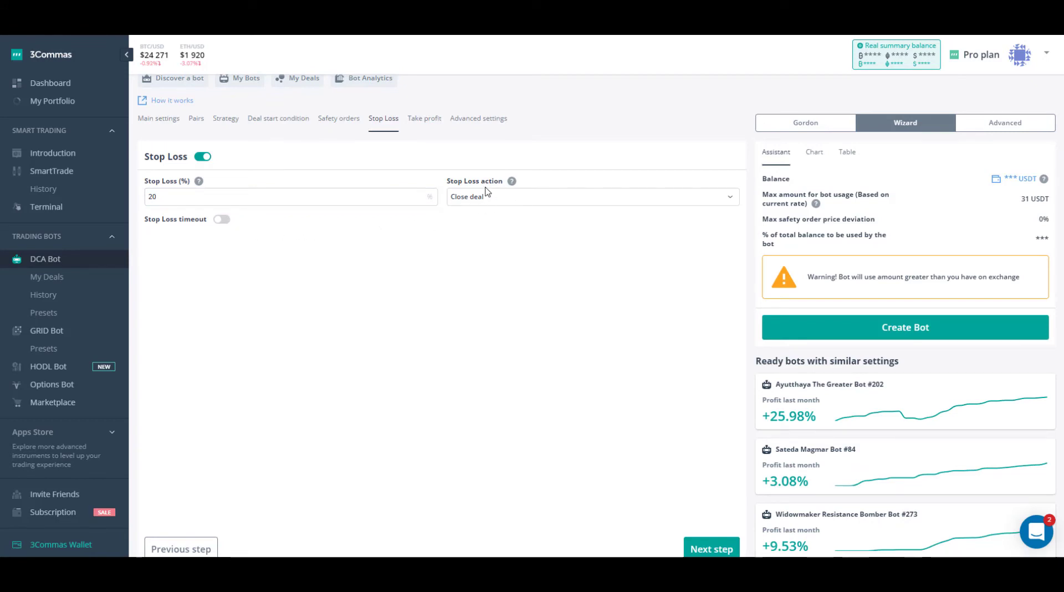
left_click(509, 199)
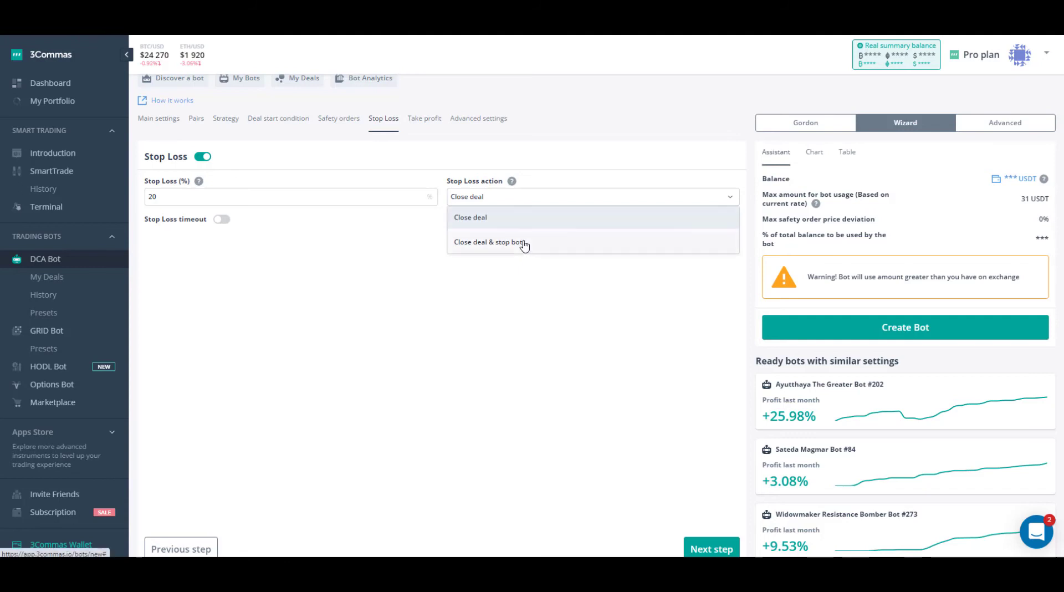
left_click(510, 218)
In the take profit settings, enable trailing and set the target profit to 3%
left_click(432, 123)
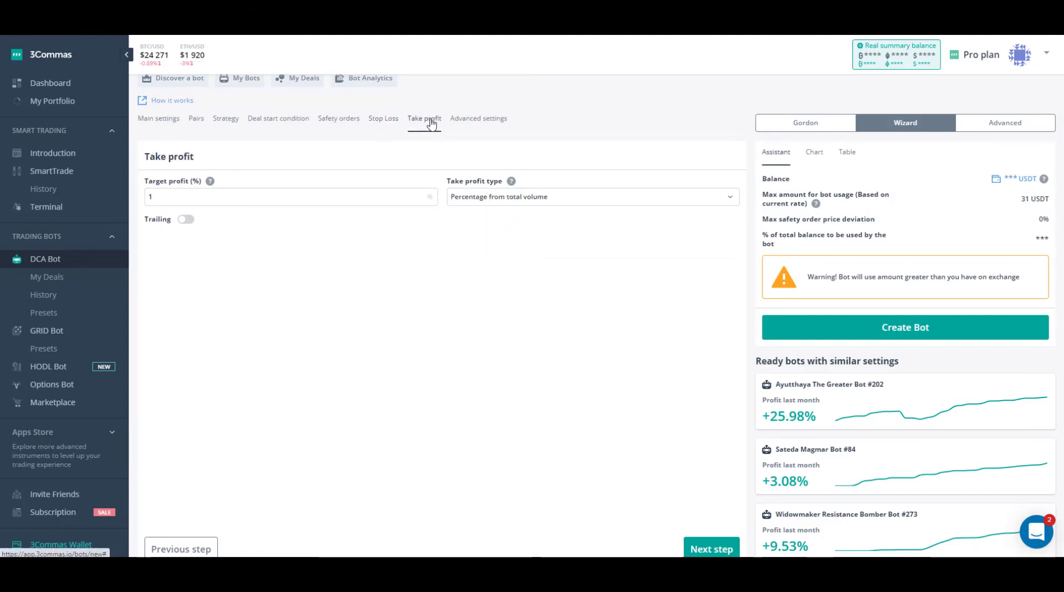
left_click(185, 220)
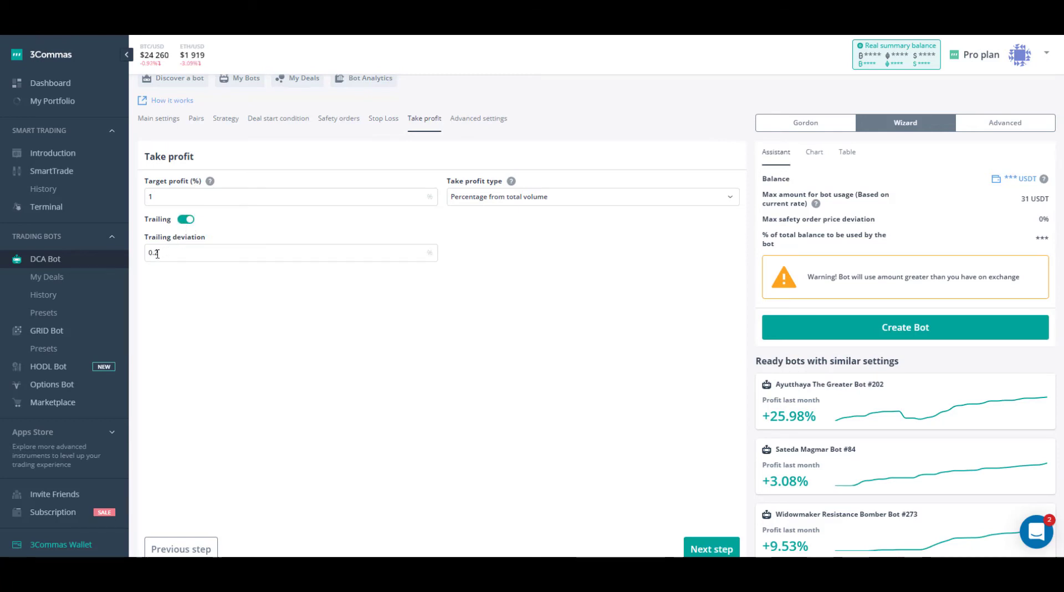
left_click(157, 204)
key("BackSpace")
type("3")
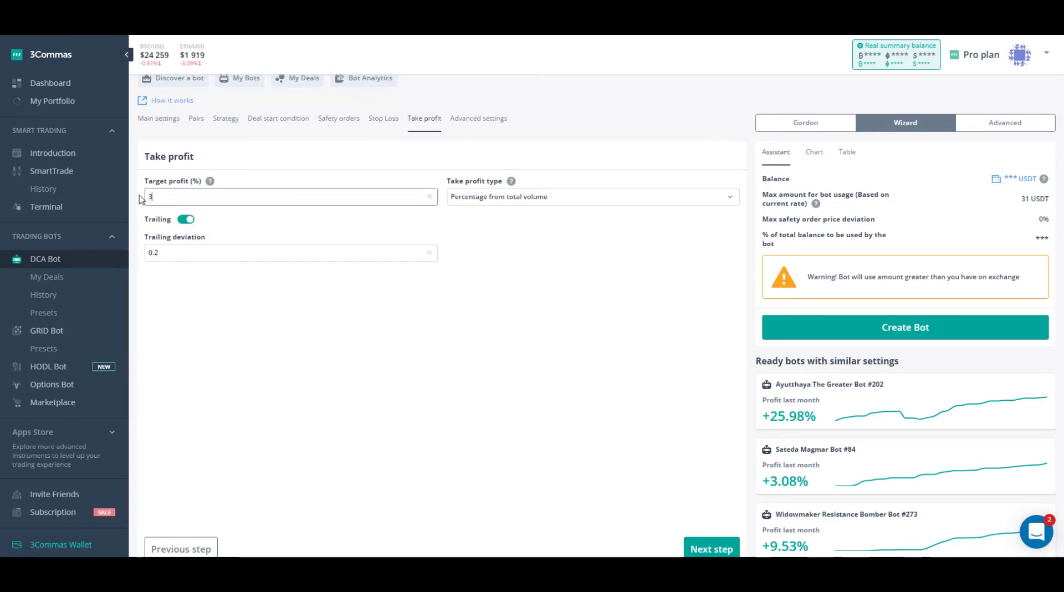
left_click(257, 229)
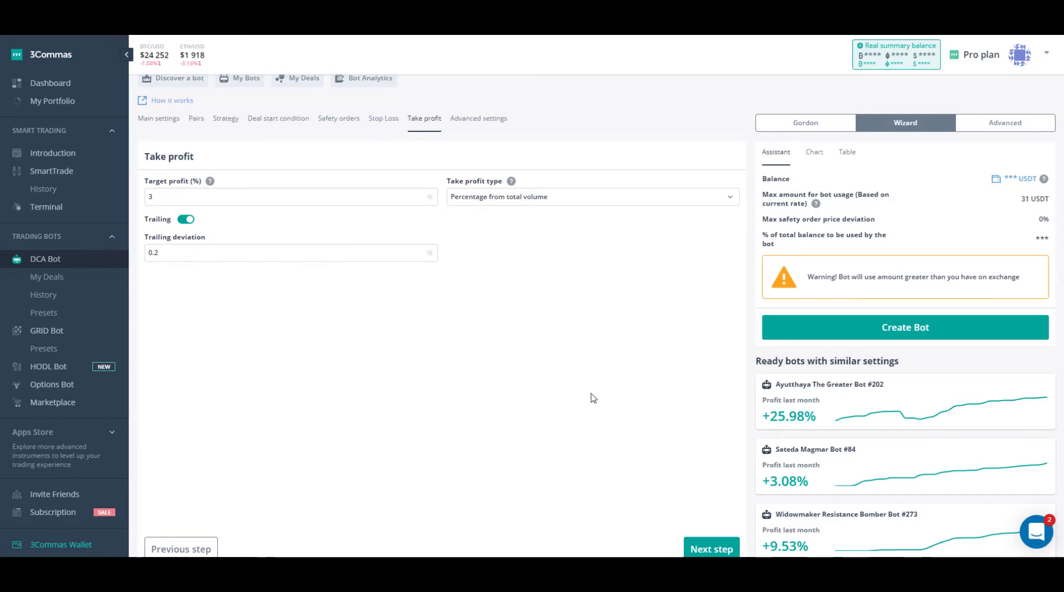
Continue to the advanced settings, review them without making changes, and create the bot
scroll(593, 398, "down", 1)
left_click(709, 492)
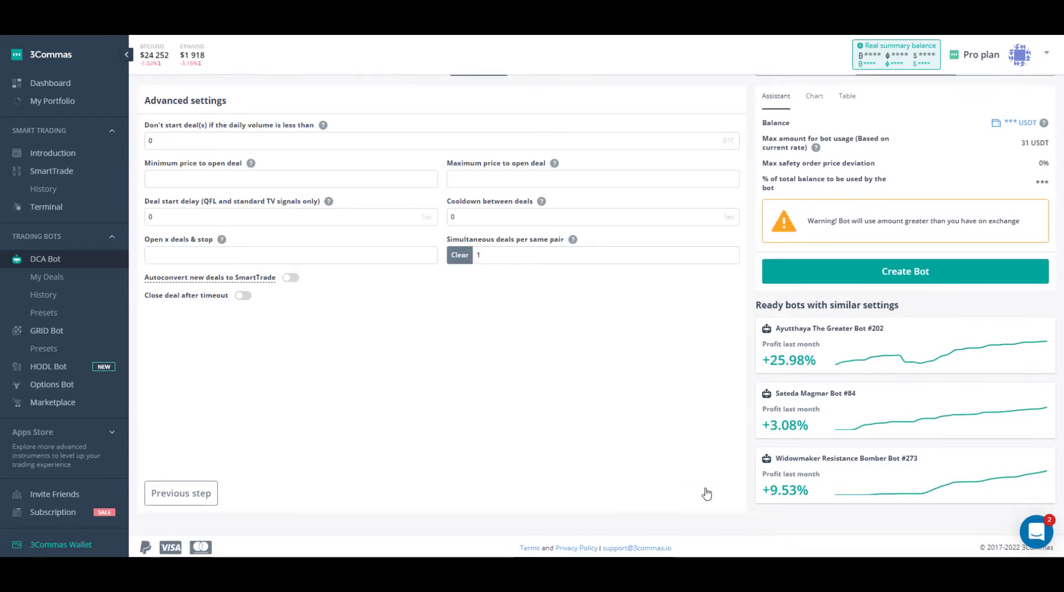
scroll(534, 390, "up", 1)
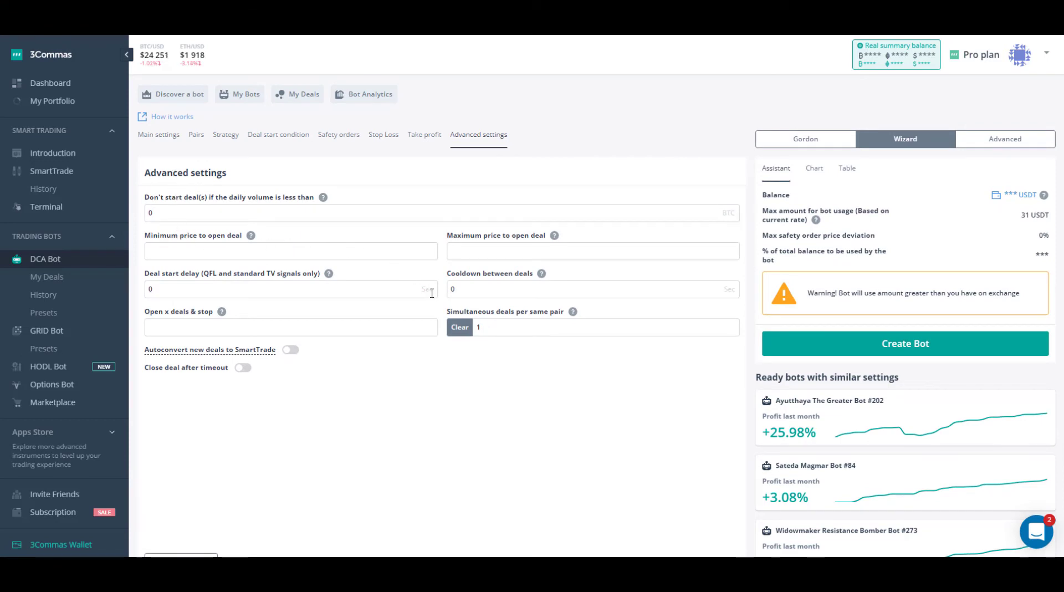
scroll(548, 331, "down", 1)
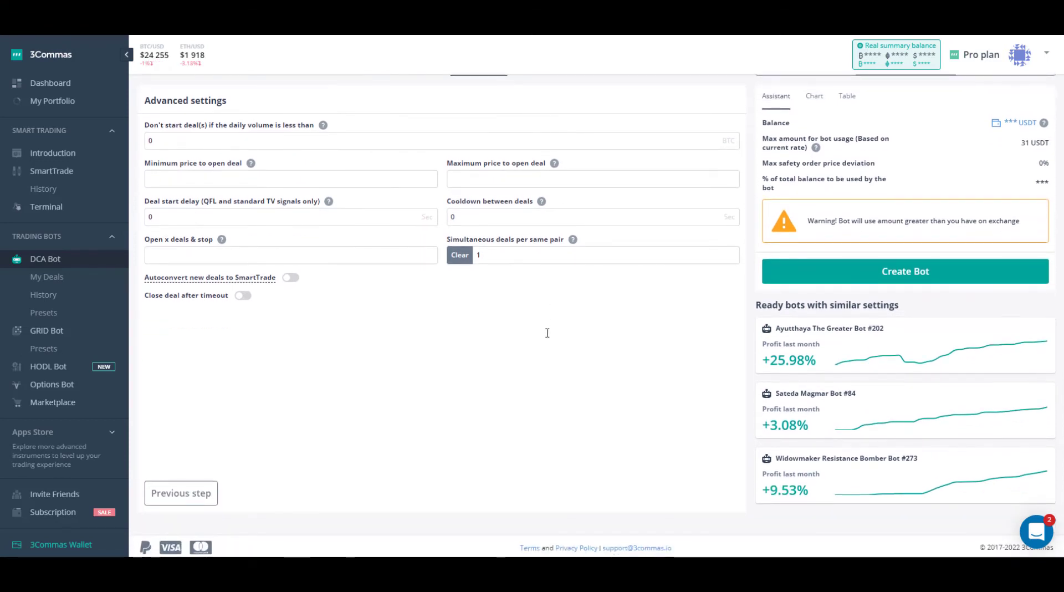
scroll(547, 333, "up", 1)
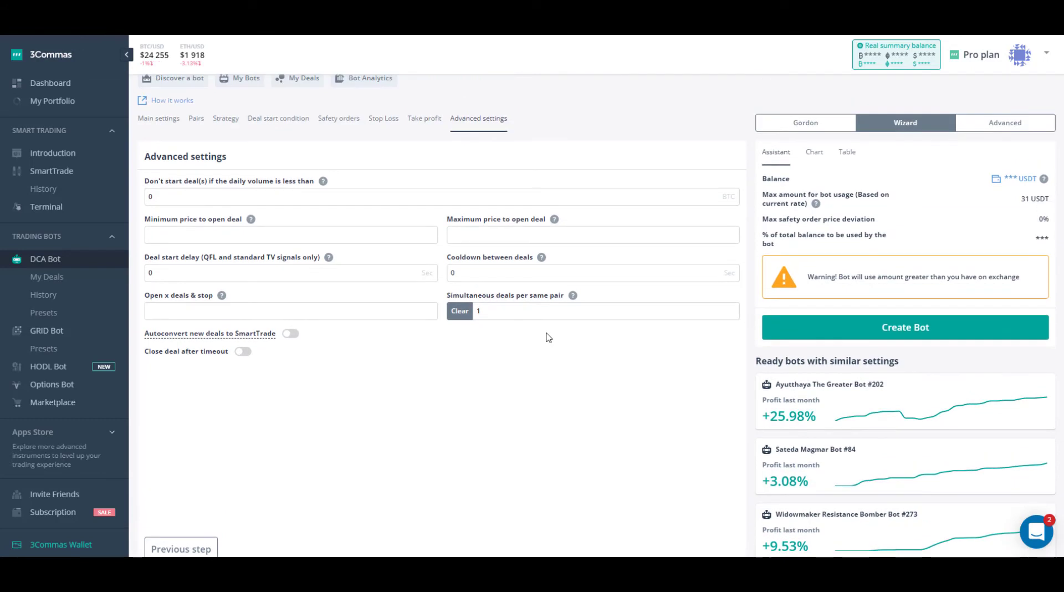
left_click(915, 335)
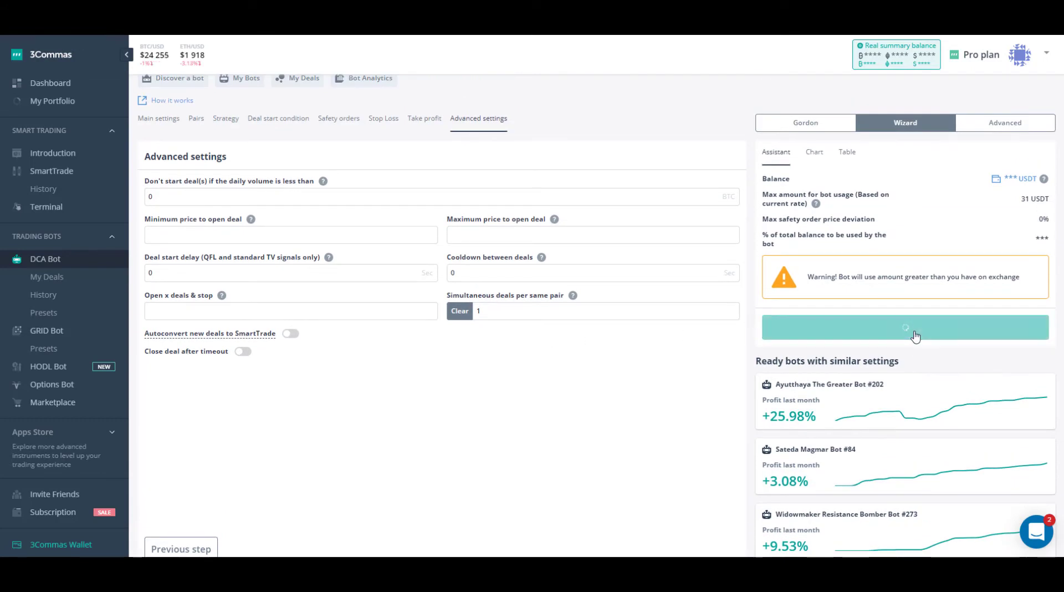